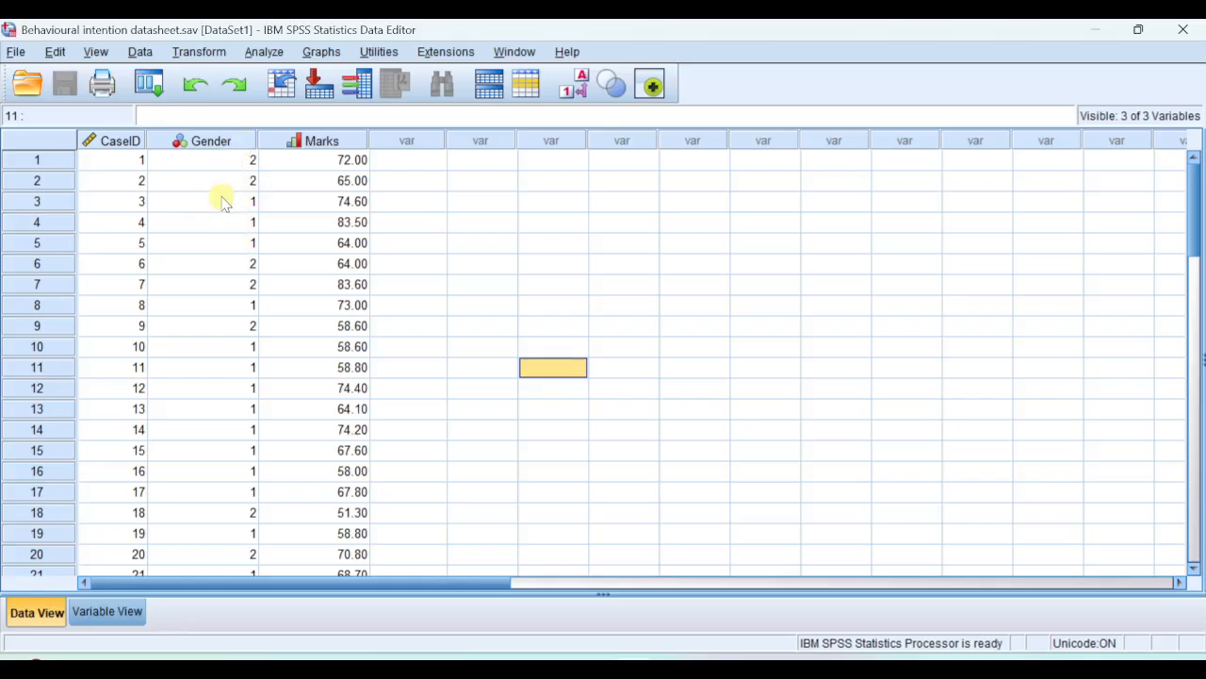
Step: Look through the cases in the datasheet, and set up an Explore analysis with Marks as the dependent variable
{"action": "mouse_move", "coordinate": [220, 154]}
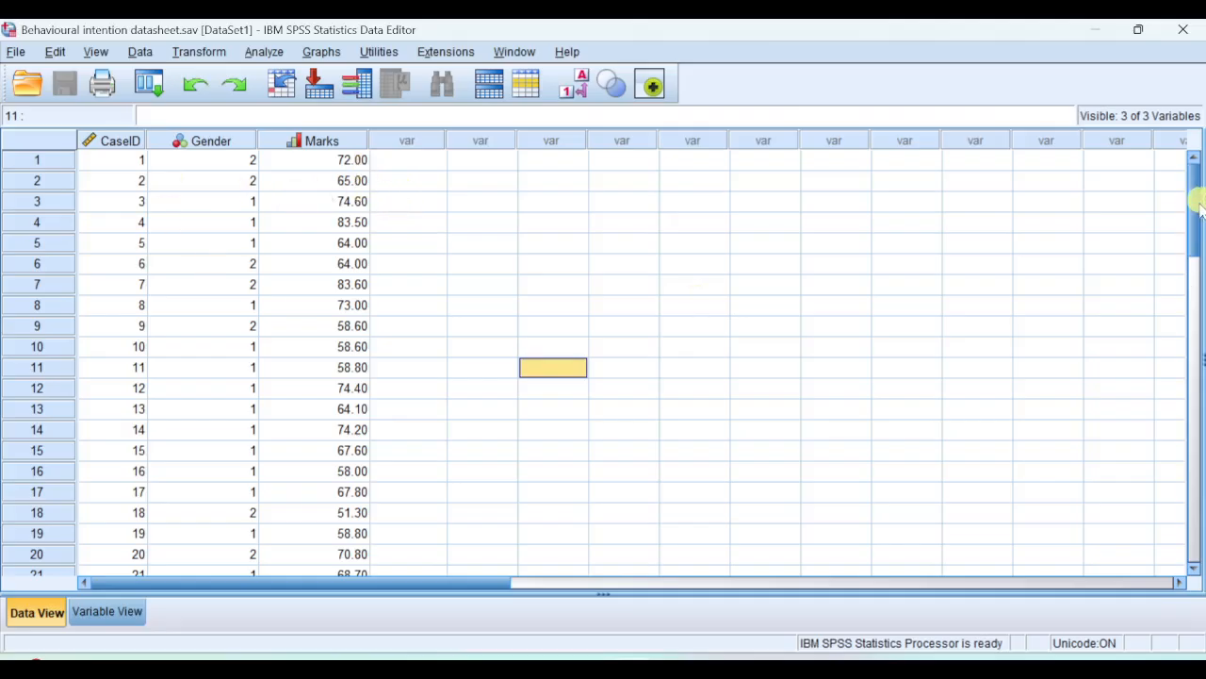
{"action": "scroll", "coordinate": [1195, 222], "scroll_direction": "down", "scroll_amount": 1}
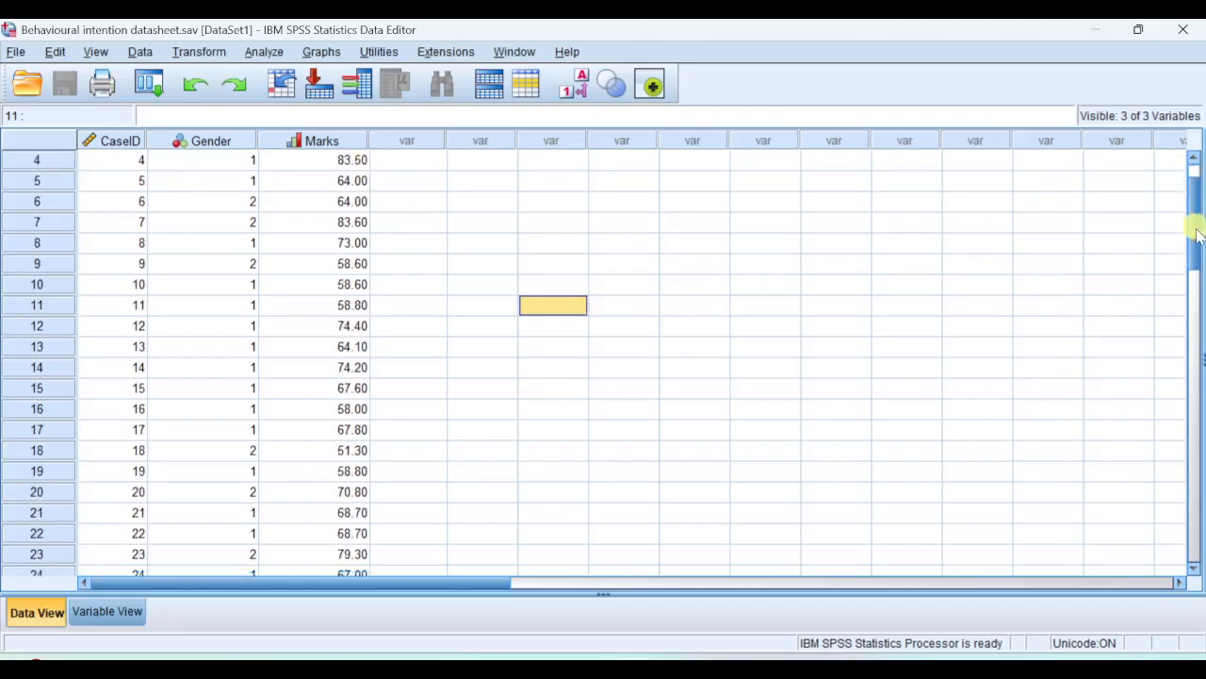
{"action": "scroll", "coordinate": [1195, 226], "scroll_direction": "down", "scroll_amount": 10}
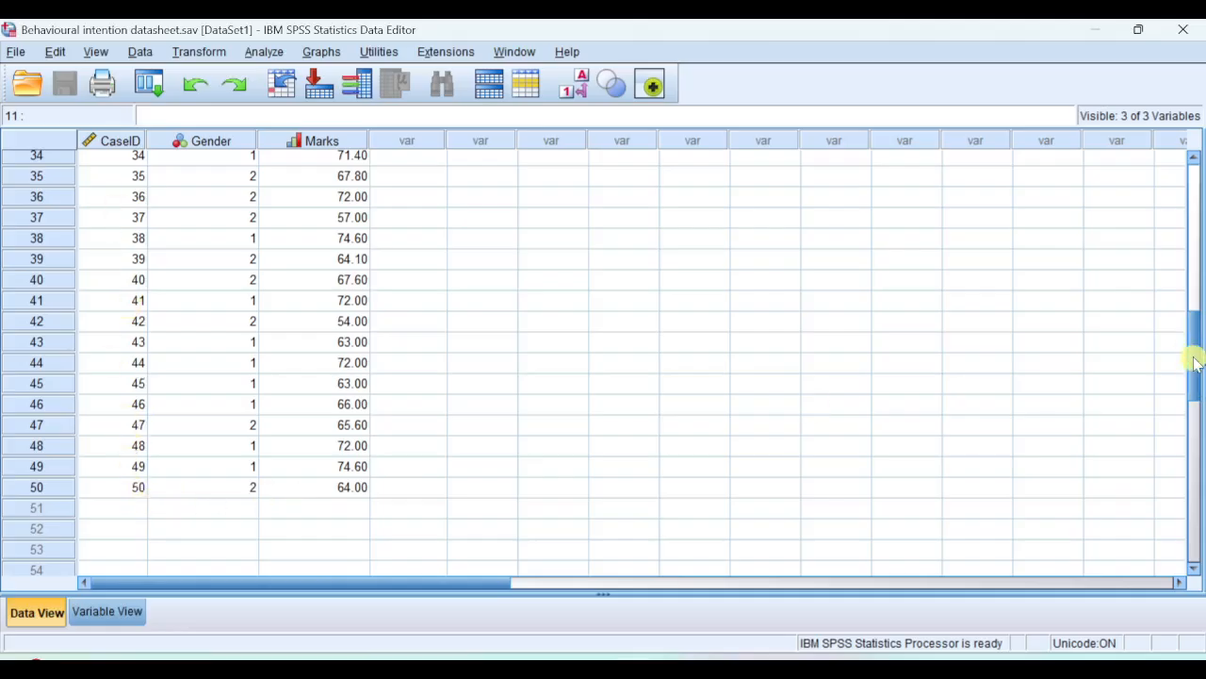
{"action": "left_click_drag", "start_coordinate": [1195, 363], "coordinate": [1195, 215]}
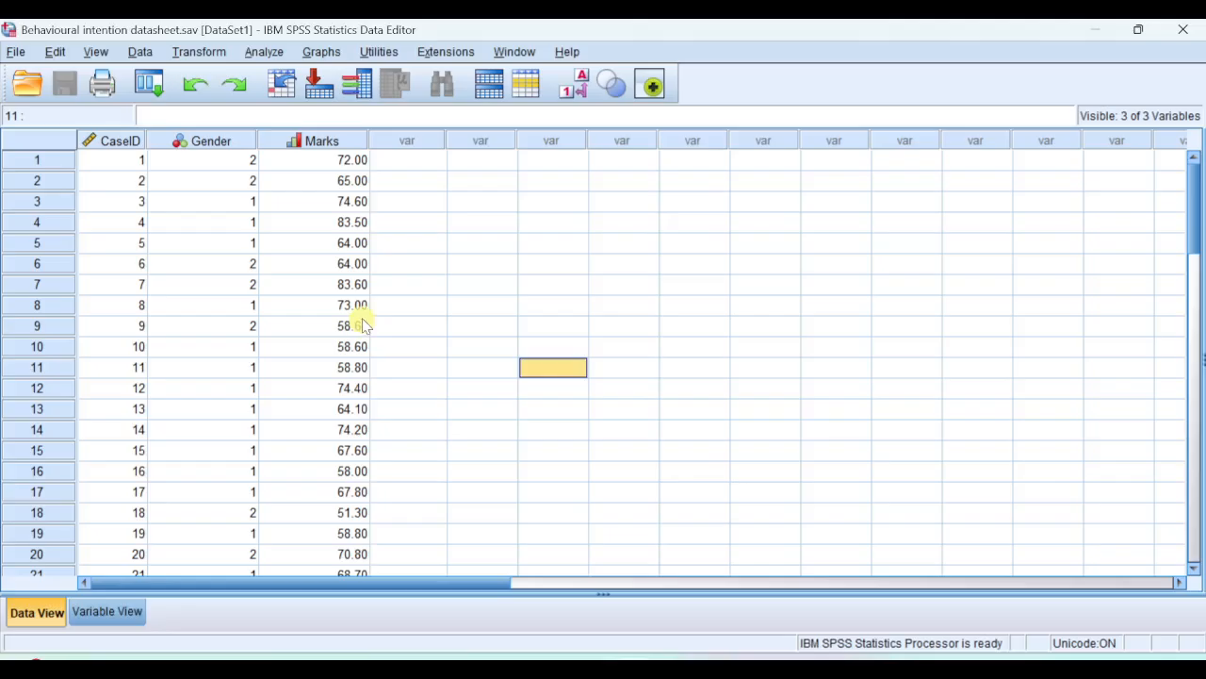
{"action": "left_click", "coordinate": [266, 52]}
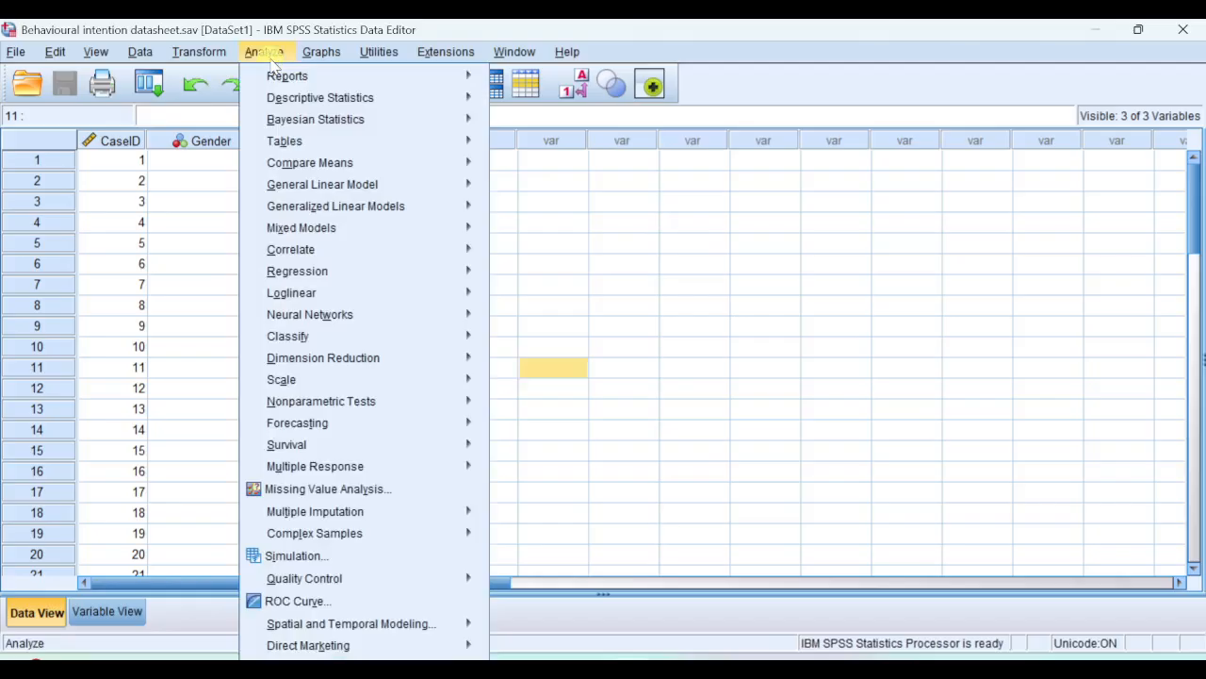
{"action": "mouse_move", "coordinate": [318, 104]}
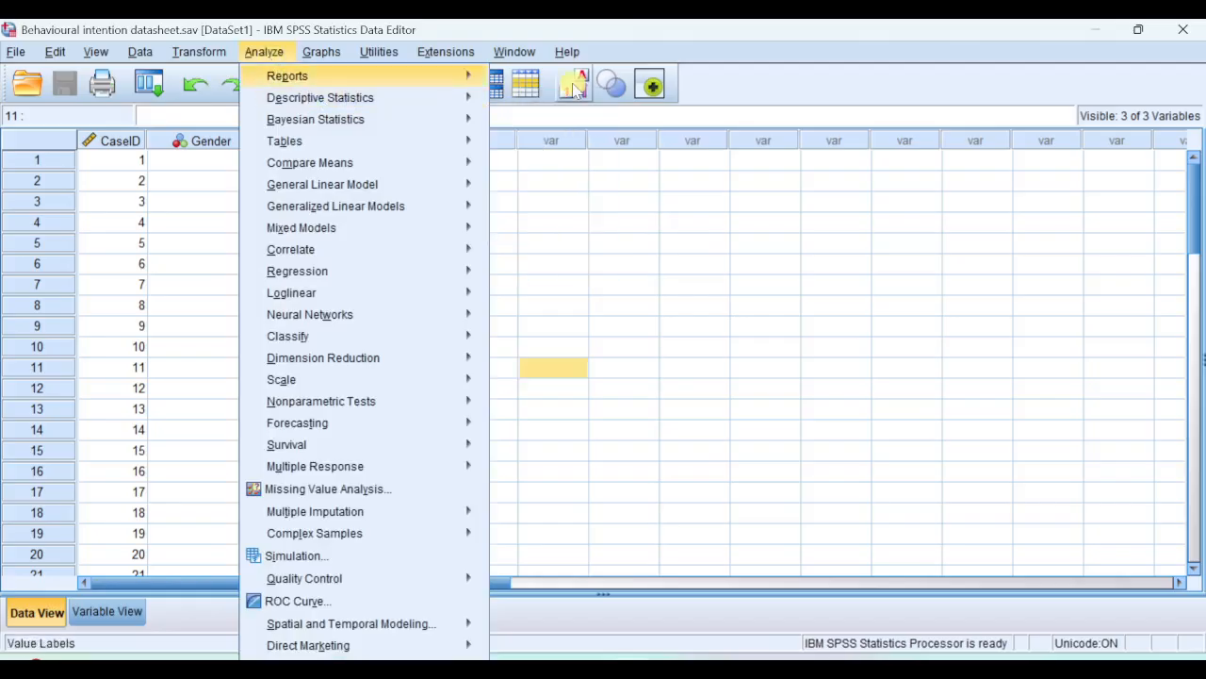
{"action": "left_click", "coordinate": [533, 150]}
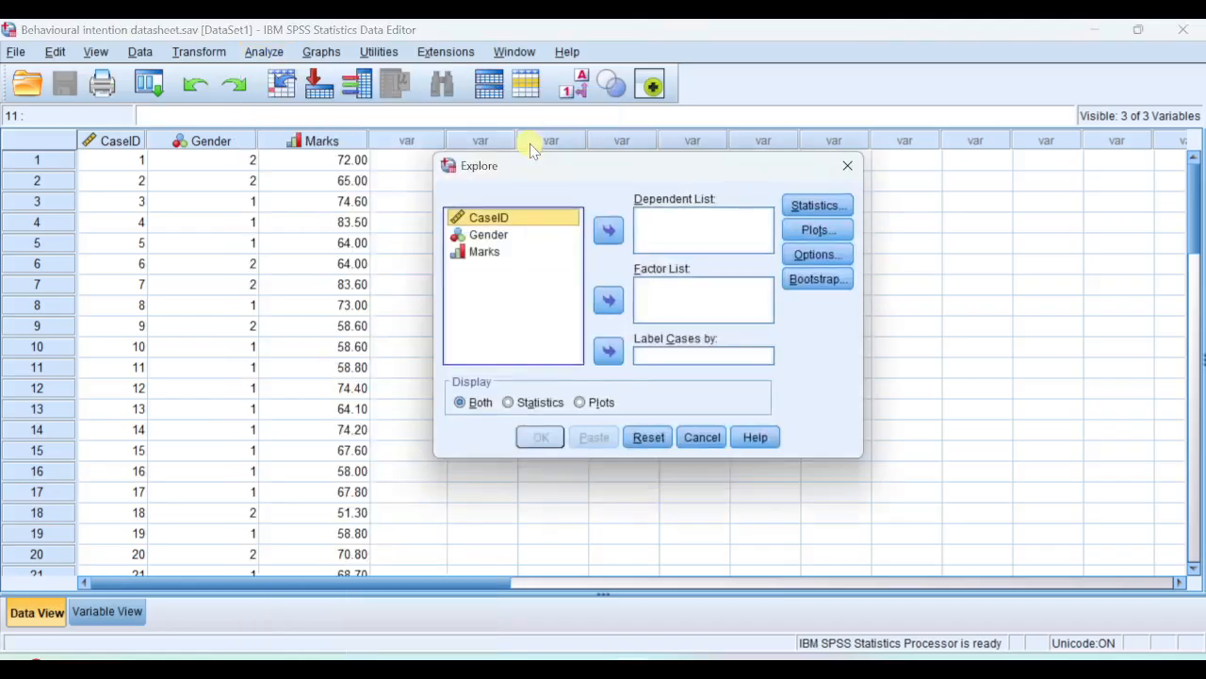
{"action": "left_click", "coordinate": [484, 252]}
{"action": "left_click", "coordinate": [608, 232]}
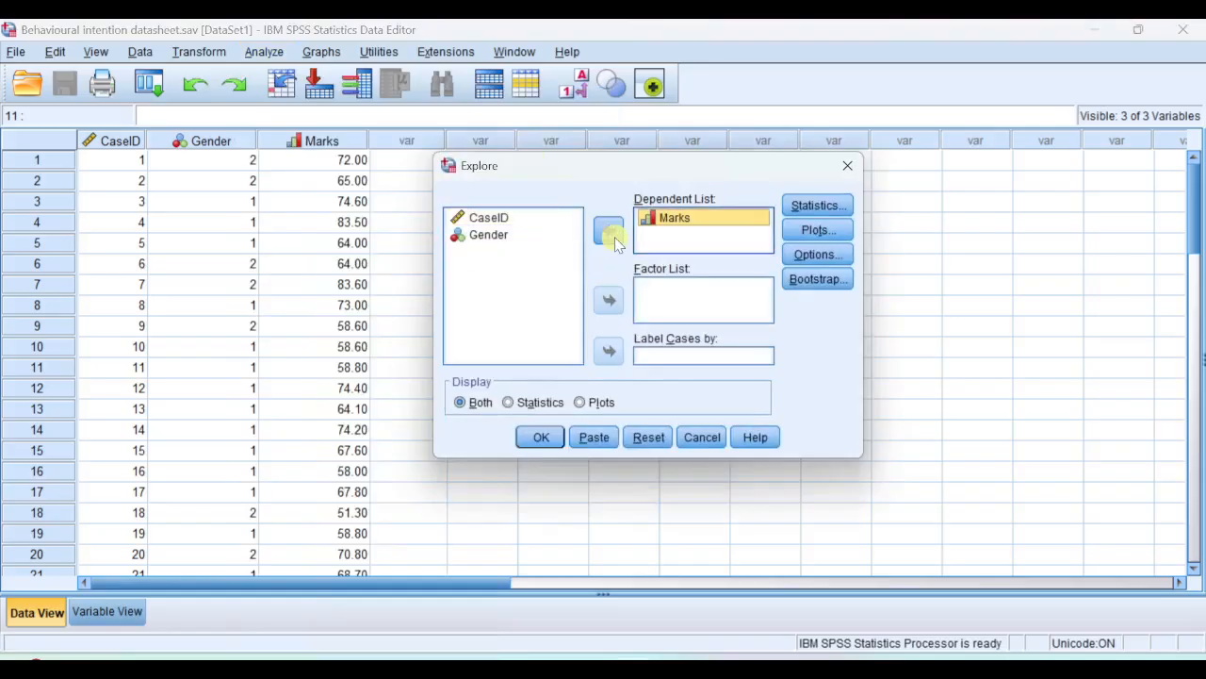
Step: Run Explore with descriptives at a 95% confidence interval, a histogram, and normality plots with tests
{"action": "left_click", "coordinate": [818, 205]}
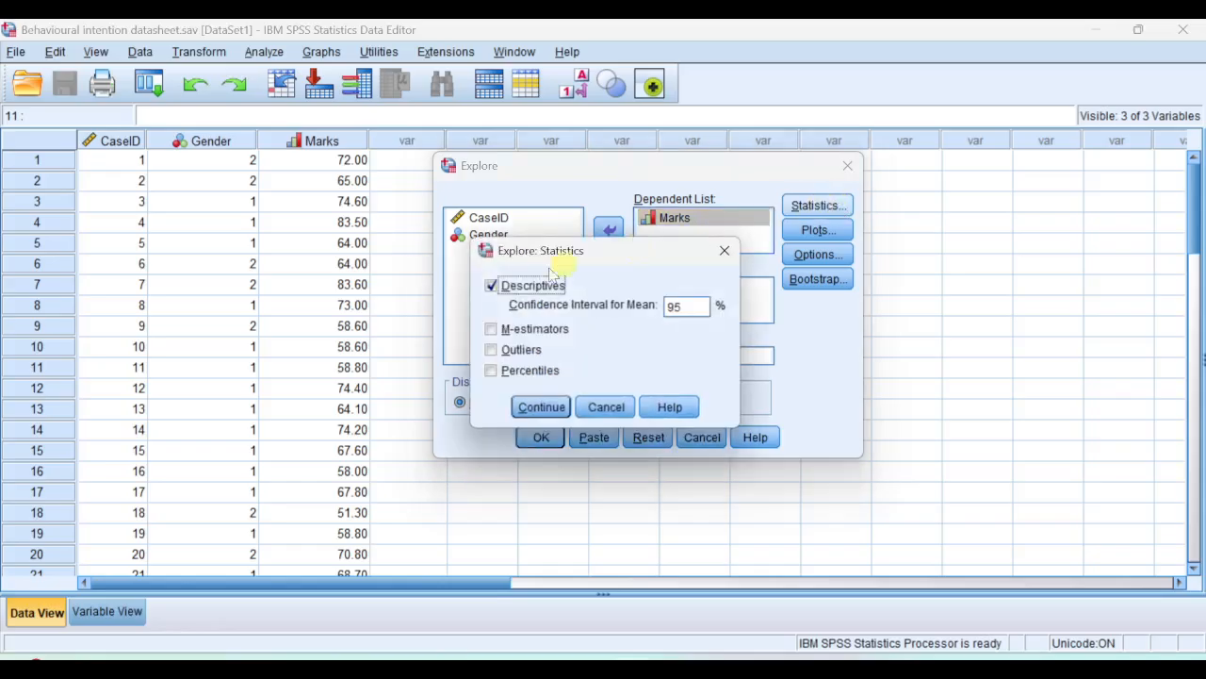
{"action": "left_click", "coordinate": [545, 408]}
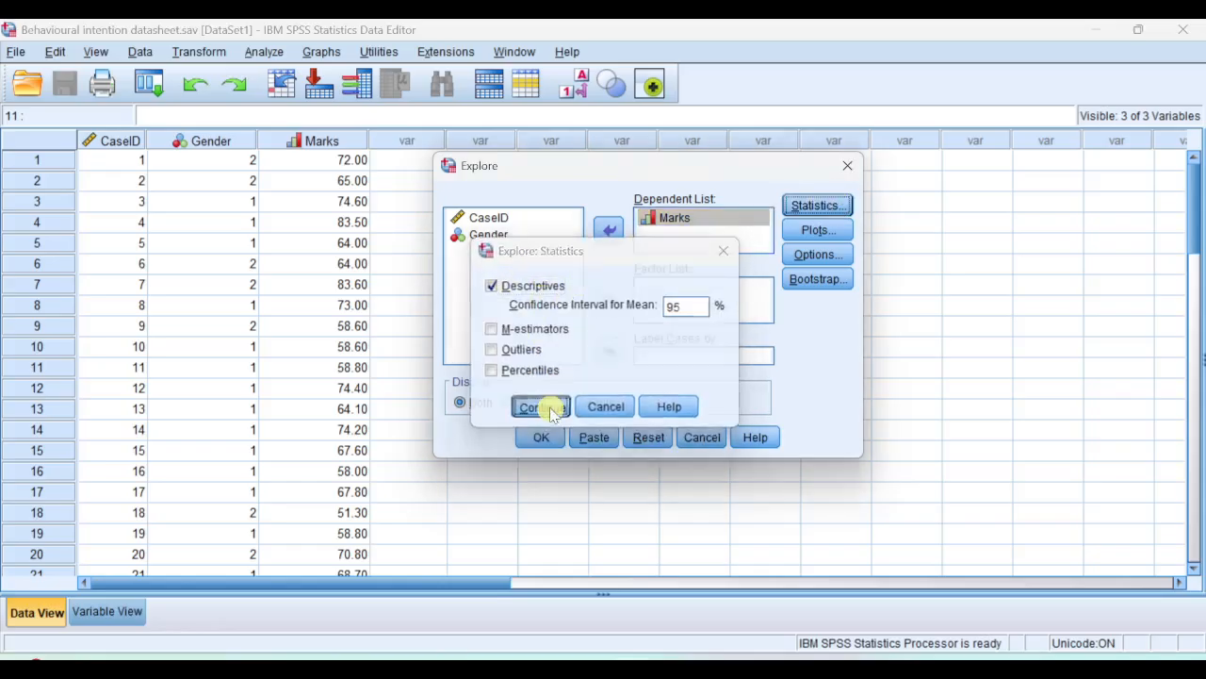
{"action": "left_click", "coordinate": [816, 232]}
{"action": "left_click", "coordinate": [647, 271]}
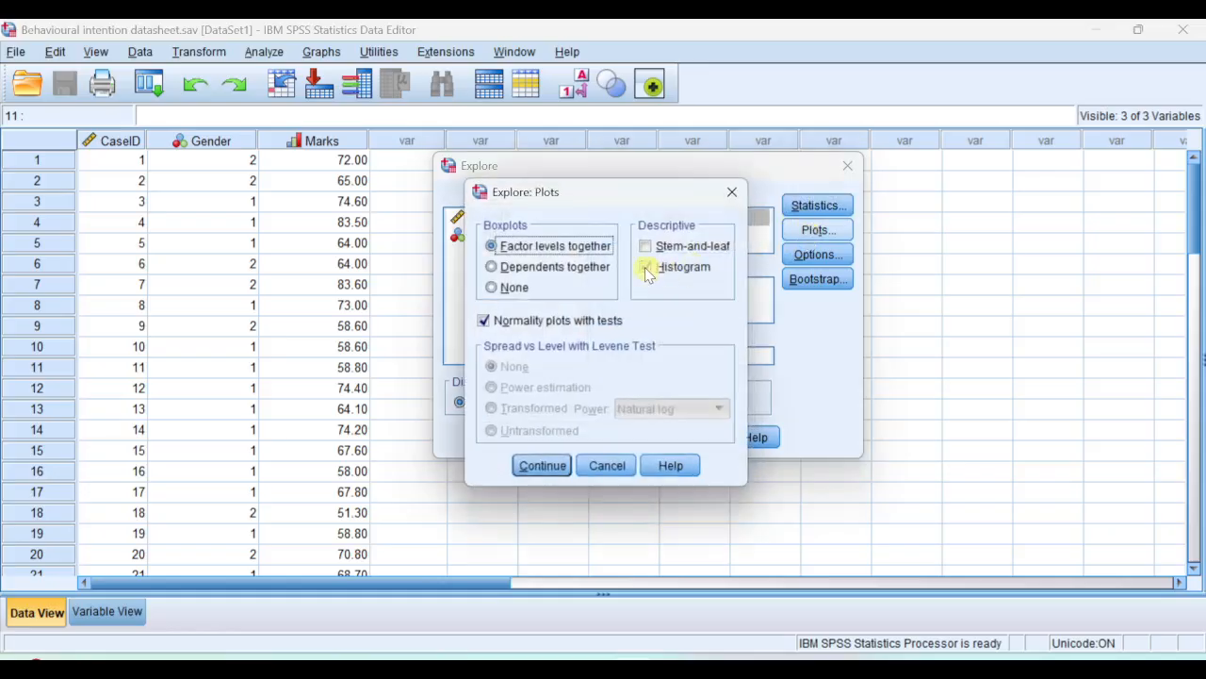
{"action": "left_click", "coordinate": [483, 322]}
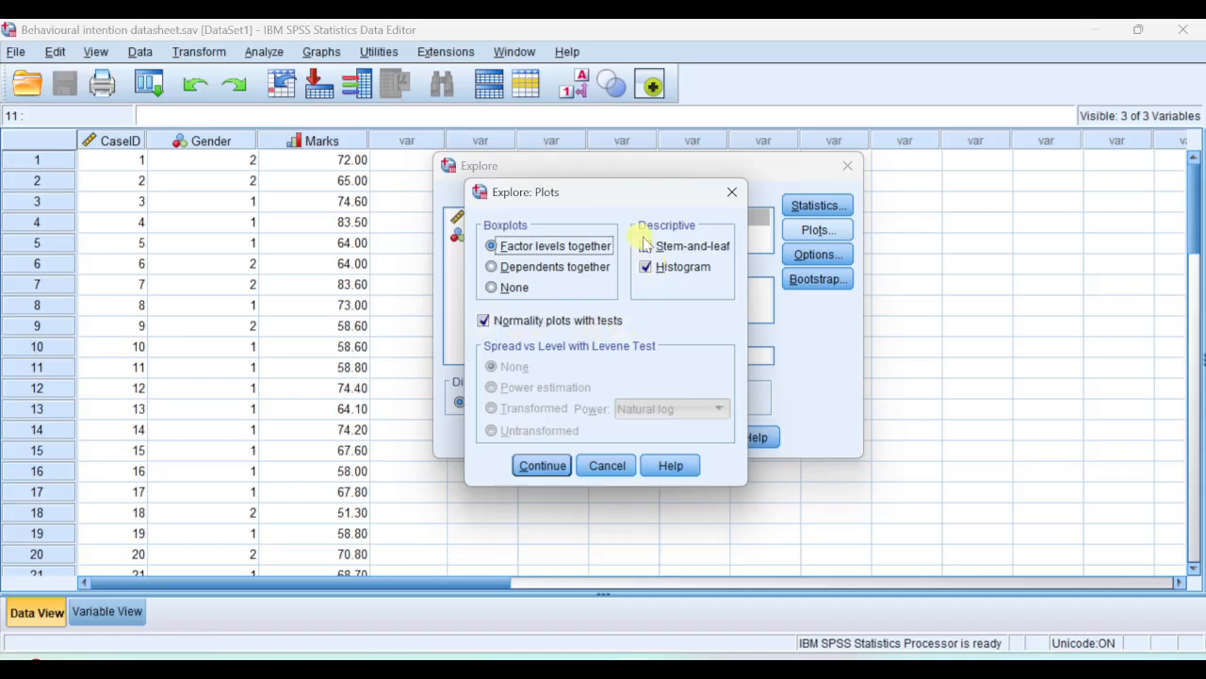
{"action": "left_click", "coordinate": [545, 466]}
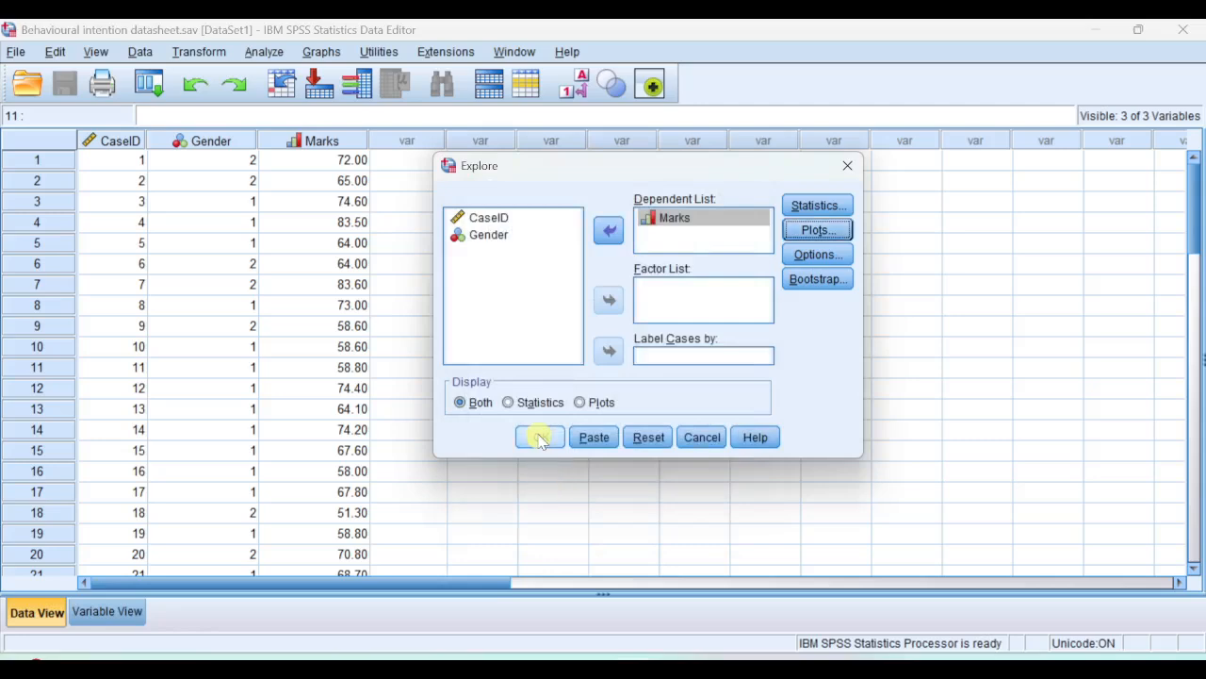
{"action": "left_click", "coordinate": [539, 437]}
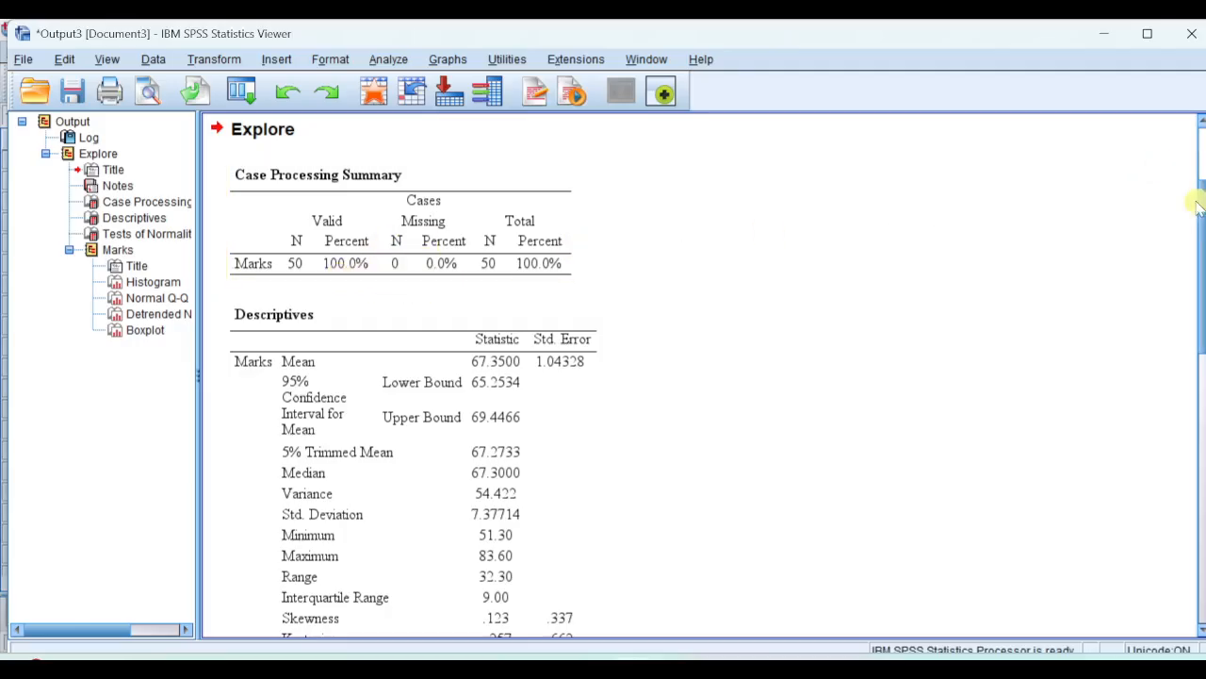
Step: Examine the Explore output for Marks: descriptives, tests of normality, histogram, normal Q-Q plot and boxplot
{"action": "scroll", "coordinate": [1202, 214], "scroll_direction": "down", "scroll_amount": 3}
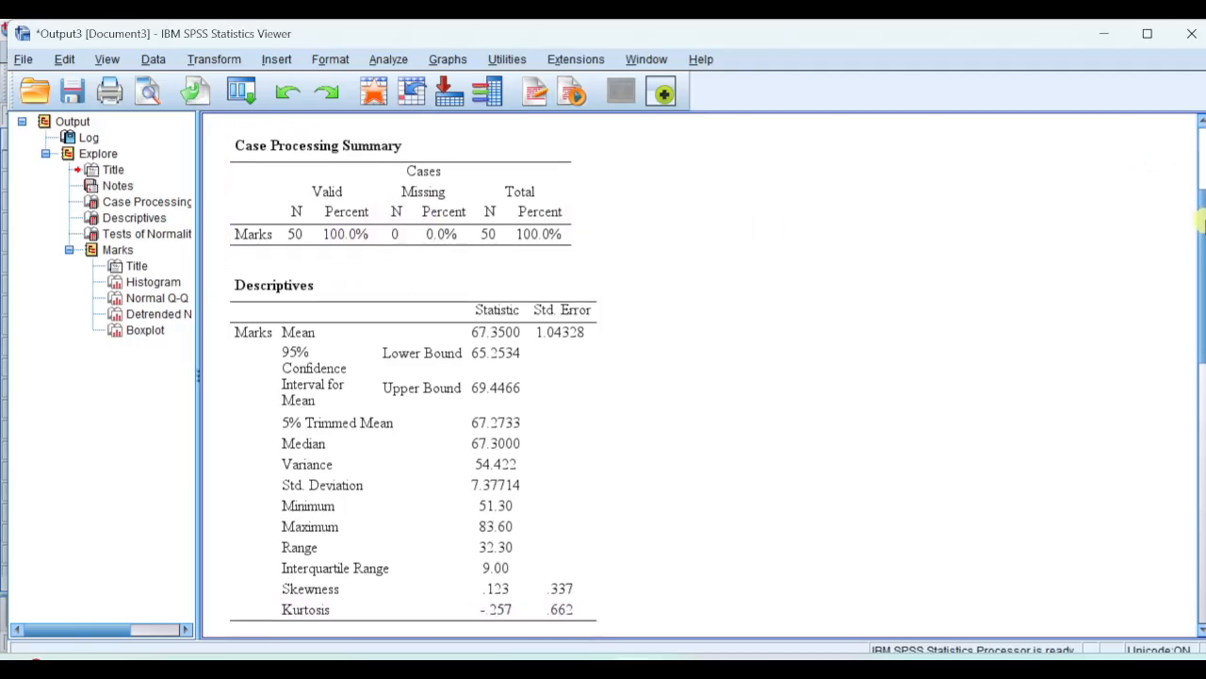
{"action": "scroll", "coordinate": [1202, 224], "scroll_direction": "down", "scroll_amount": 3}
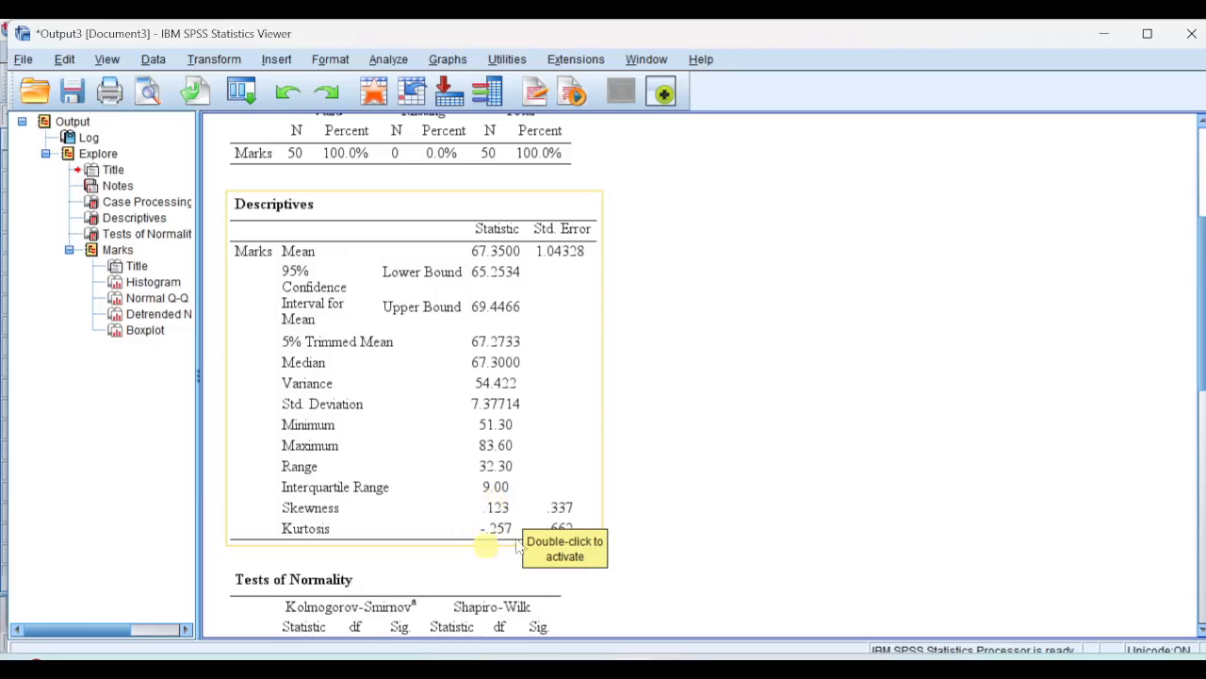
{"action": "left_click", "coordinate": [997, 453]}
{"action": "left_click_drag", "start_coordinate": [1196, 326], "coordinate": [1201, 383]}
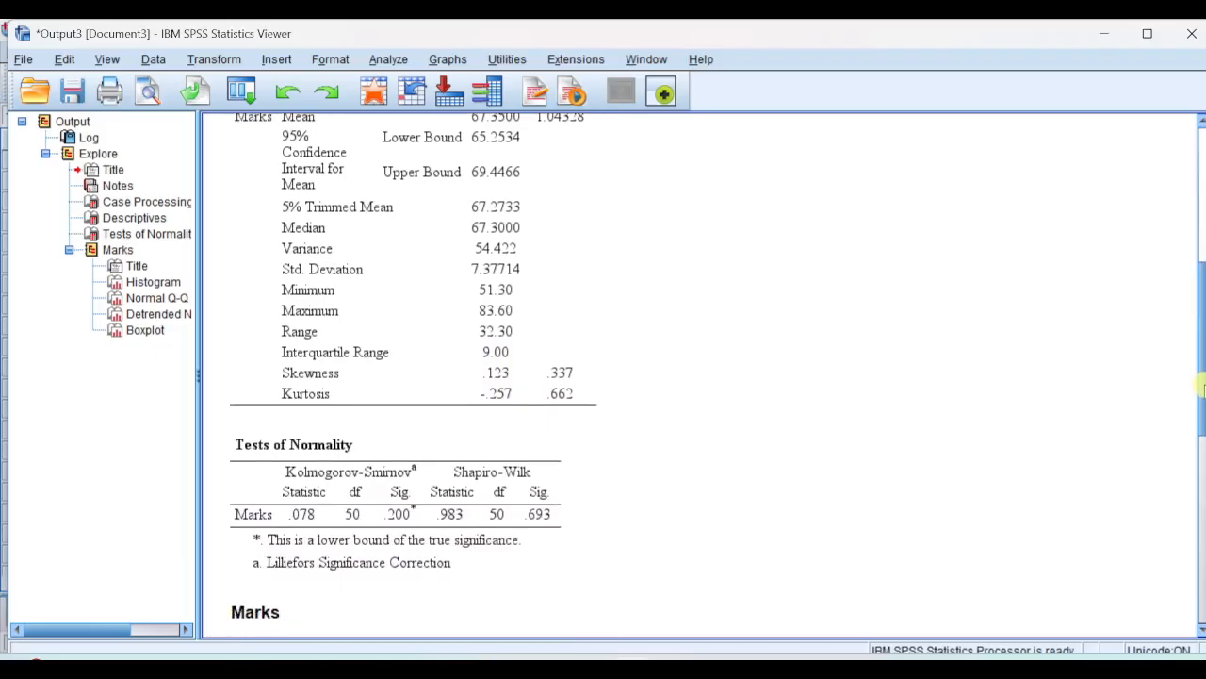
{"action": "left_click", "coordinate": [345, 568]}
{"action": "left_click_drag", "start_coordinate": [1201, 330], "coordinate": [1202, 382]}
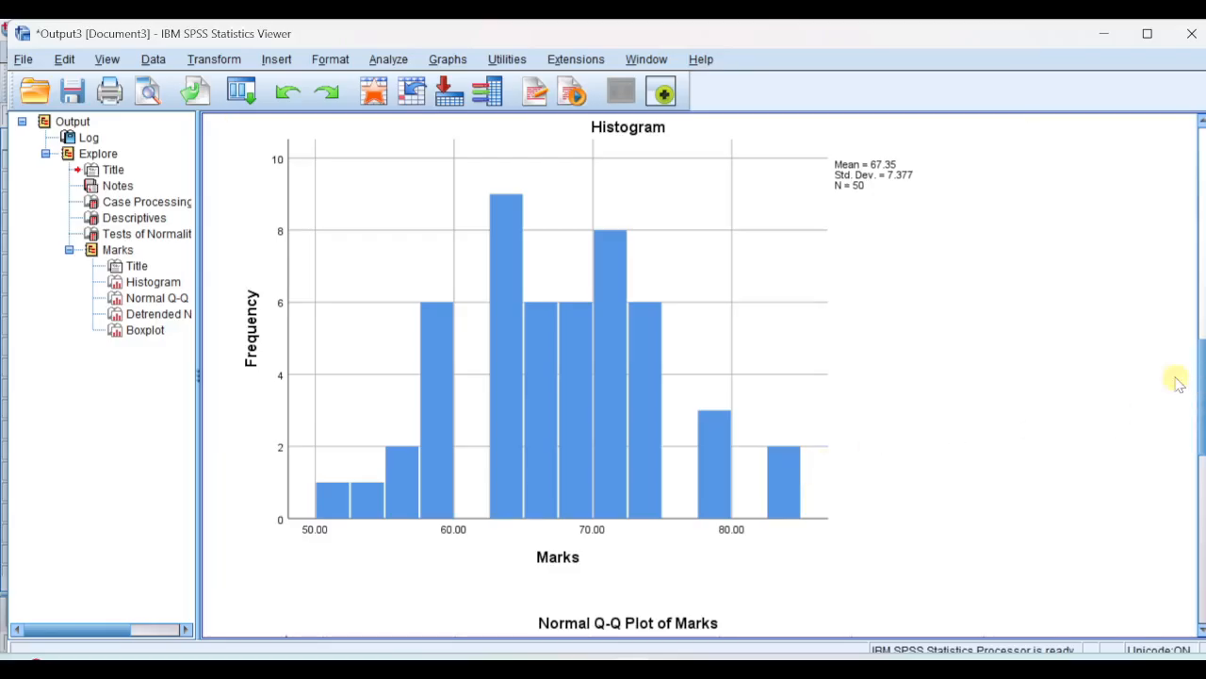
{"action": "left_click_drag", "start_coordinate": [1202, 386], "coordinate": [1202, 471]}
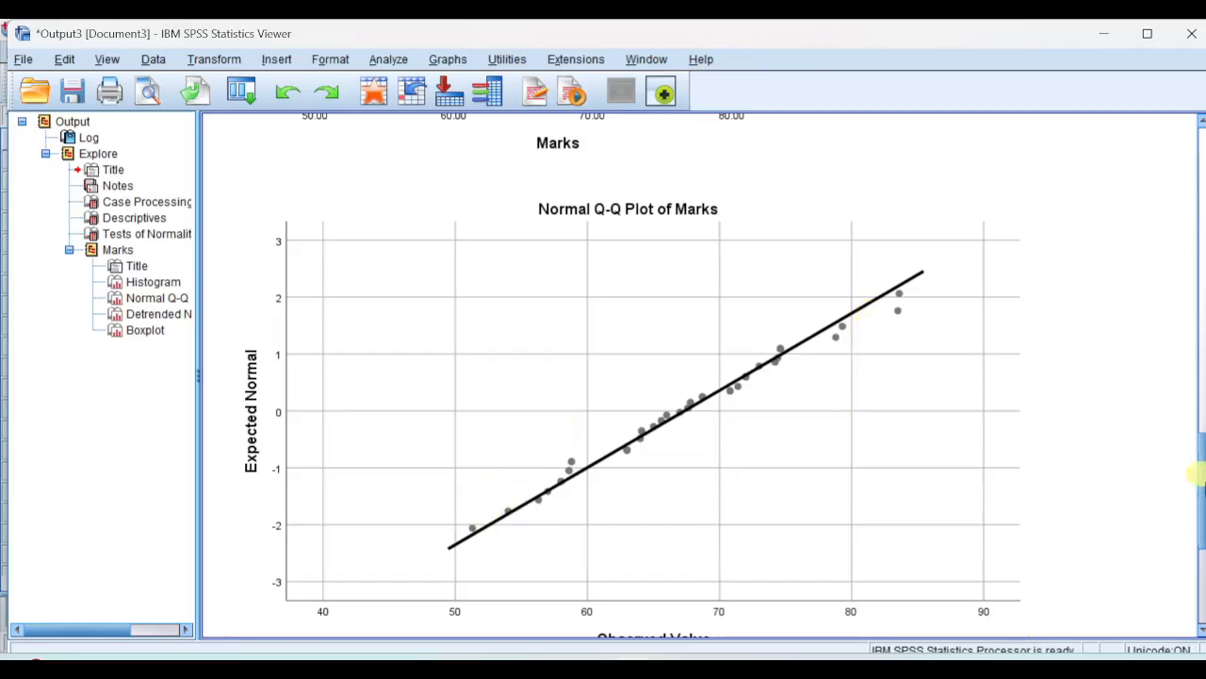
{"action": "scroll", "coordinate": [1202, 491], "scroll_direction": "down", "scroll_amount": 1}
{"action": "left_click_drag", "start_coordinate": [1201, 491], "coordinate": [1202, 551]}
{"action": "left_click", "coordinate": [639, 460]}
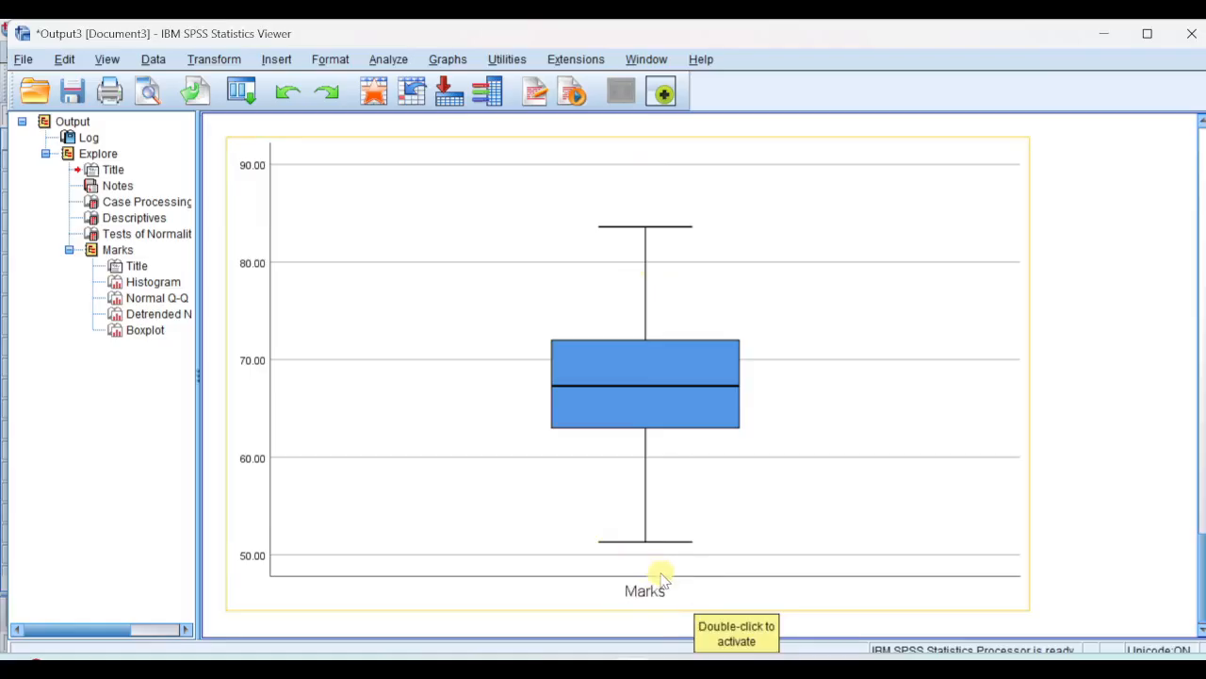
{"action": "left_click_drag", "start_coordinate": [1202, 585], "coordinate": [1201, 166]}
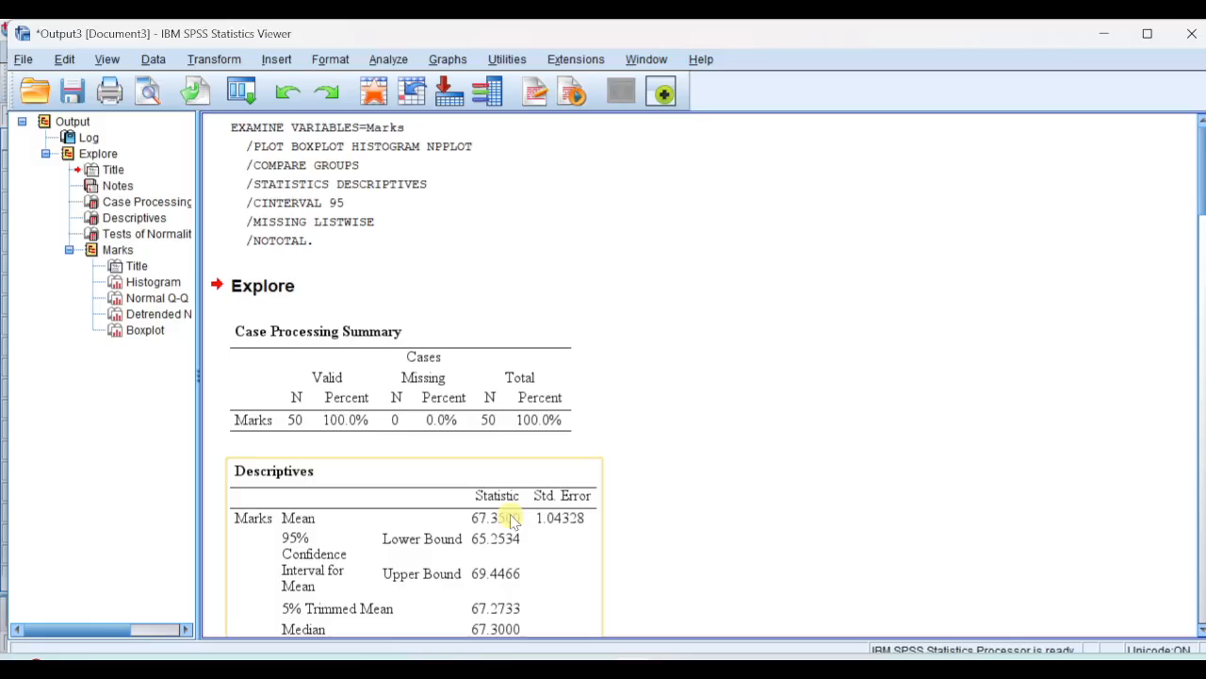
Step: Return to the datasheet and set up a One-Sample T Test on Marks with a test value of 68
{"action": "mouse_move", "coordinate": [632, 667]}
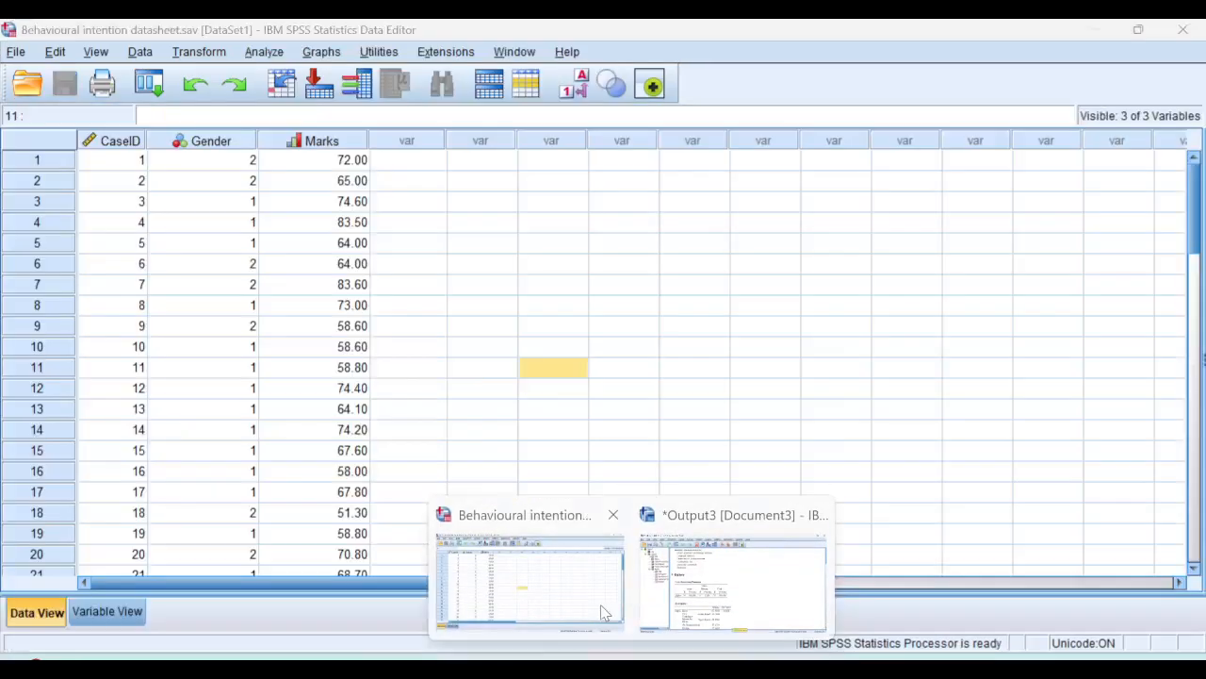
{"action": "left_click", "coordinate": [529, 577]}
{"action": "left_click", "coordinate": [269, 54]}
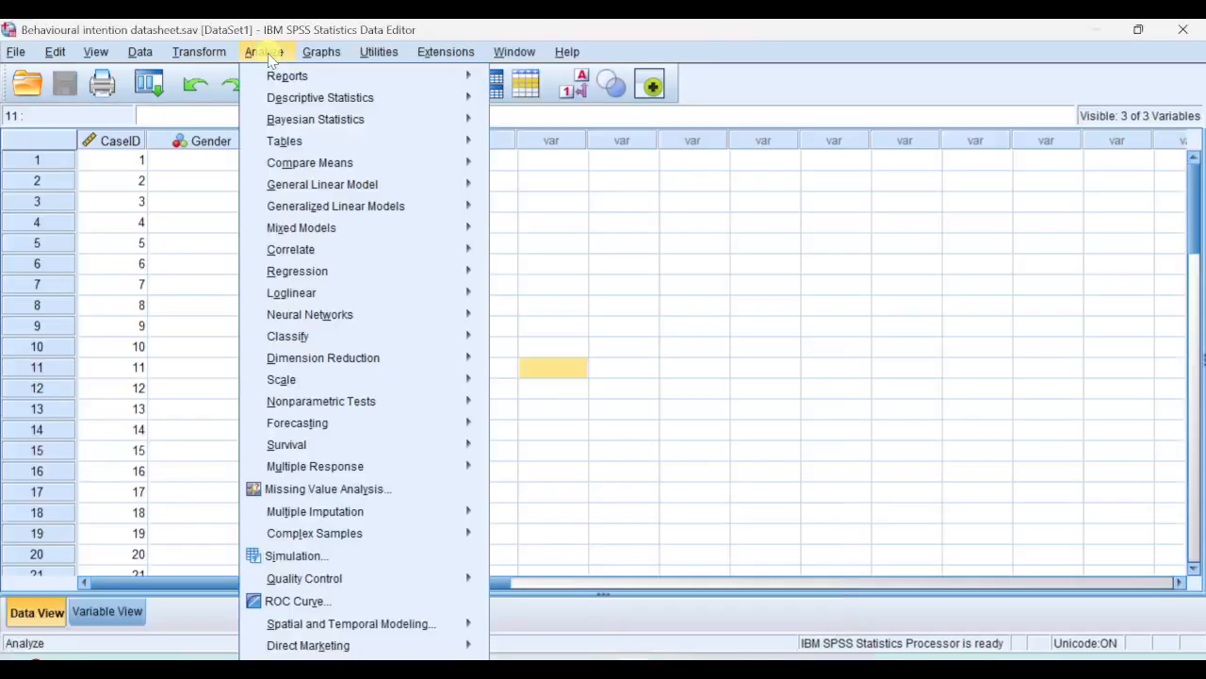
{"action": "mouse_move", "coordinate": [375, 164]}
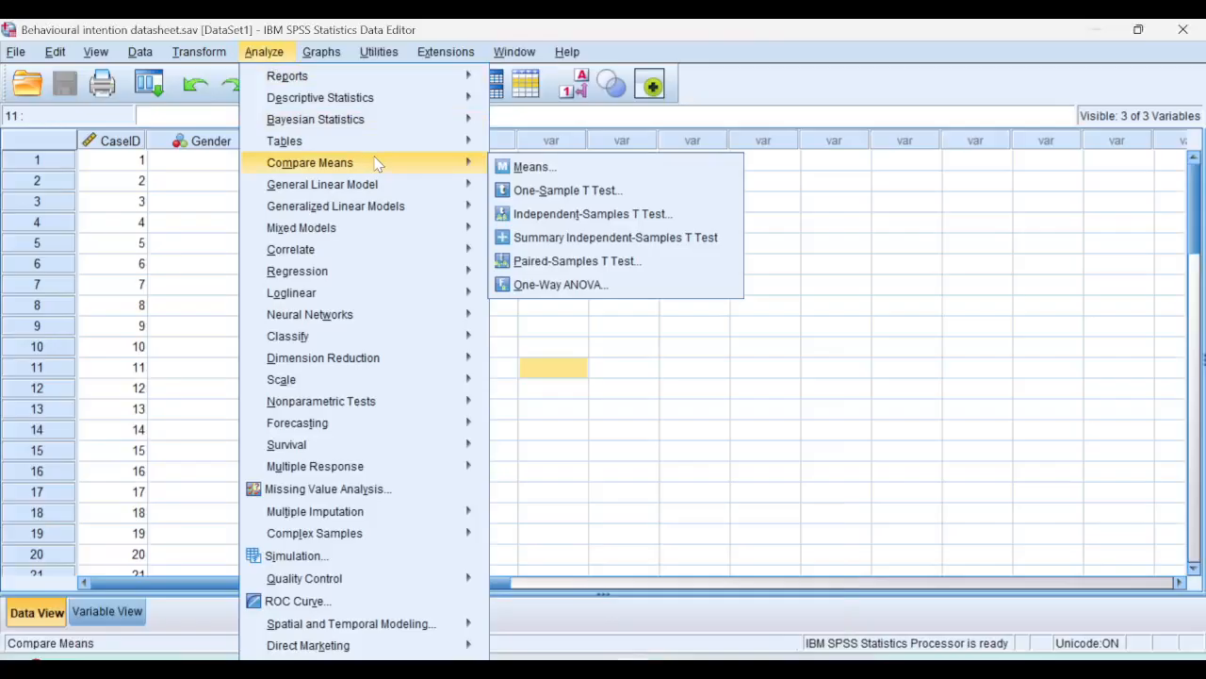
{"action": "left_click", "coordinate": [596, 192]}
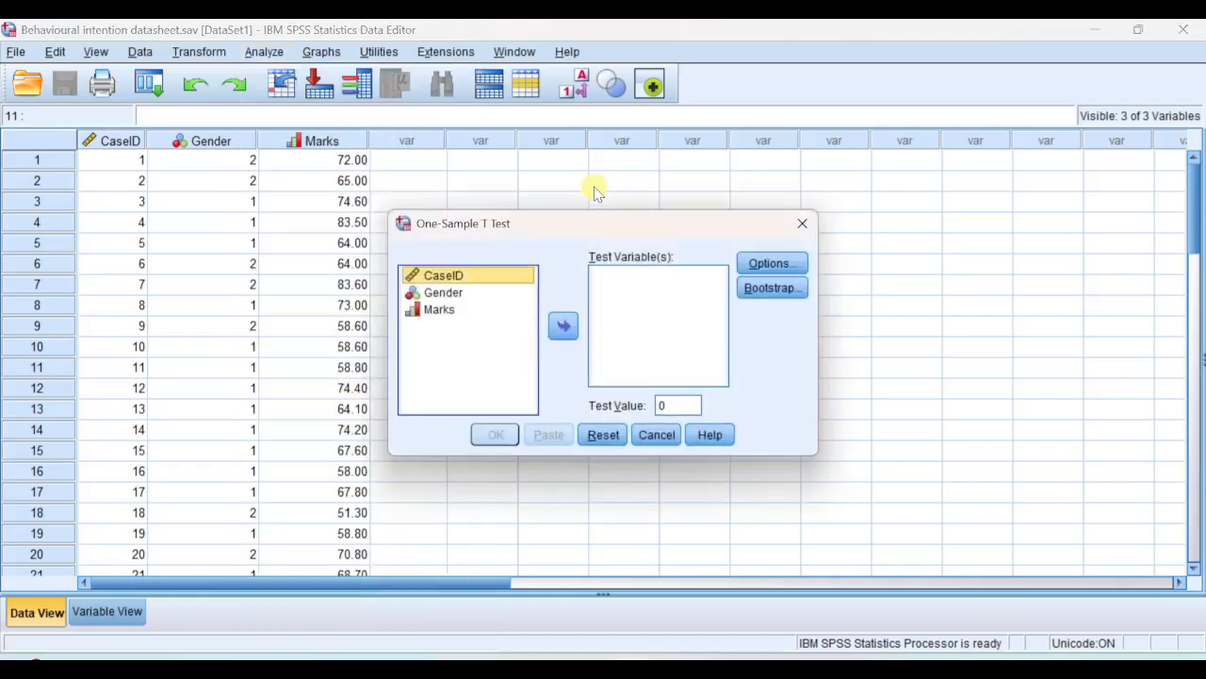
{"action": "left_click", "coordinate": [451, 314]}
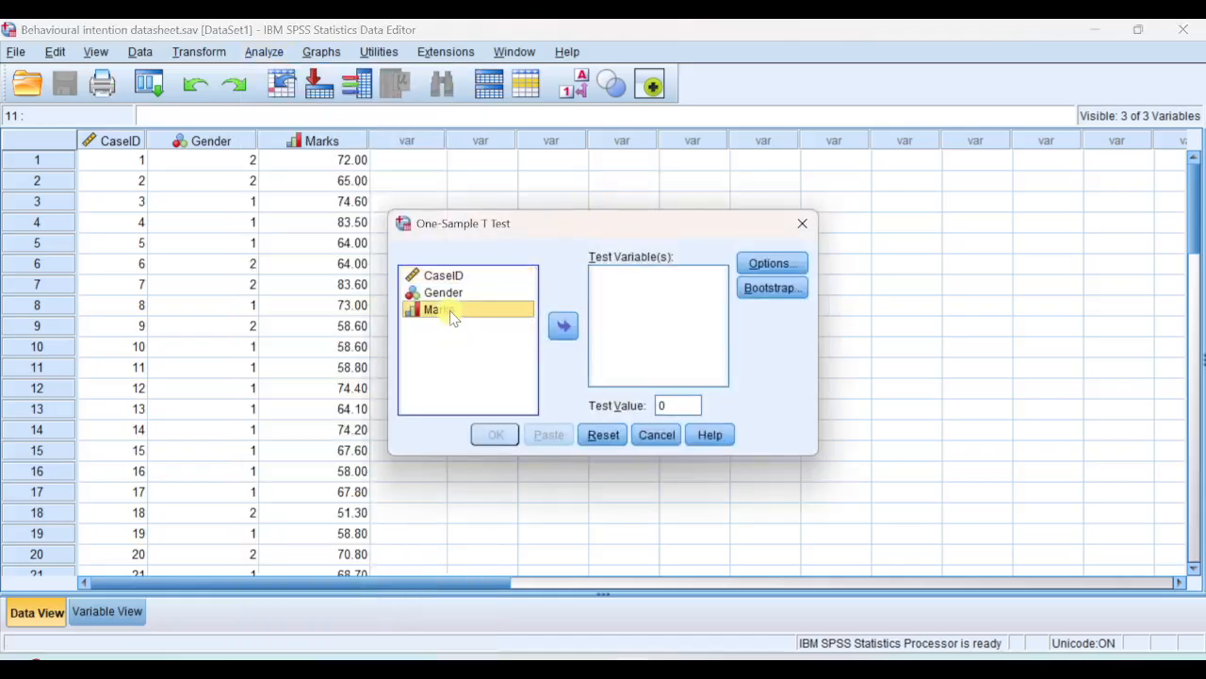
{"action": "left_click", "coordinate": [563, 327]}
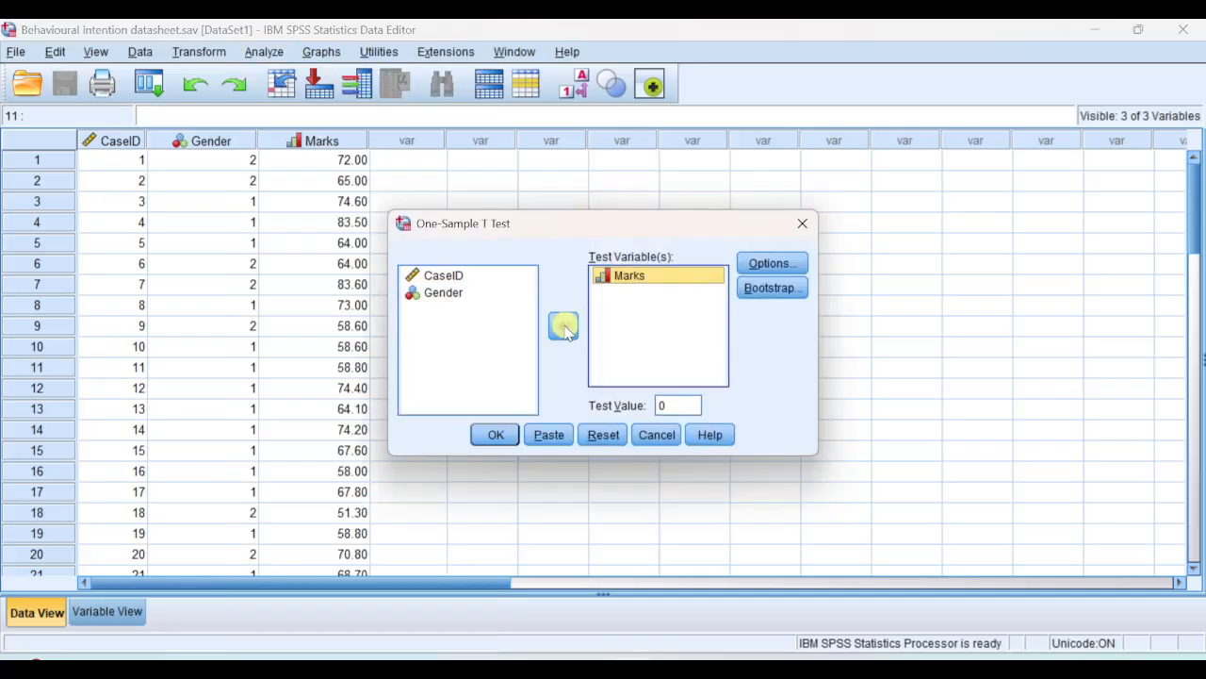
{"action": "double_click", "coordinate": [676, 405]}
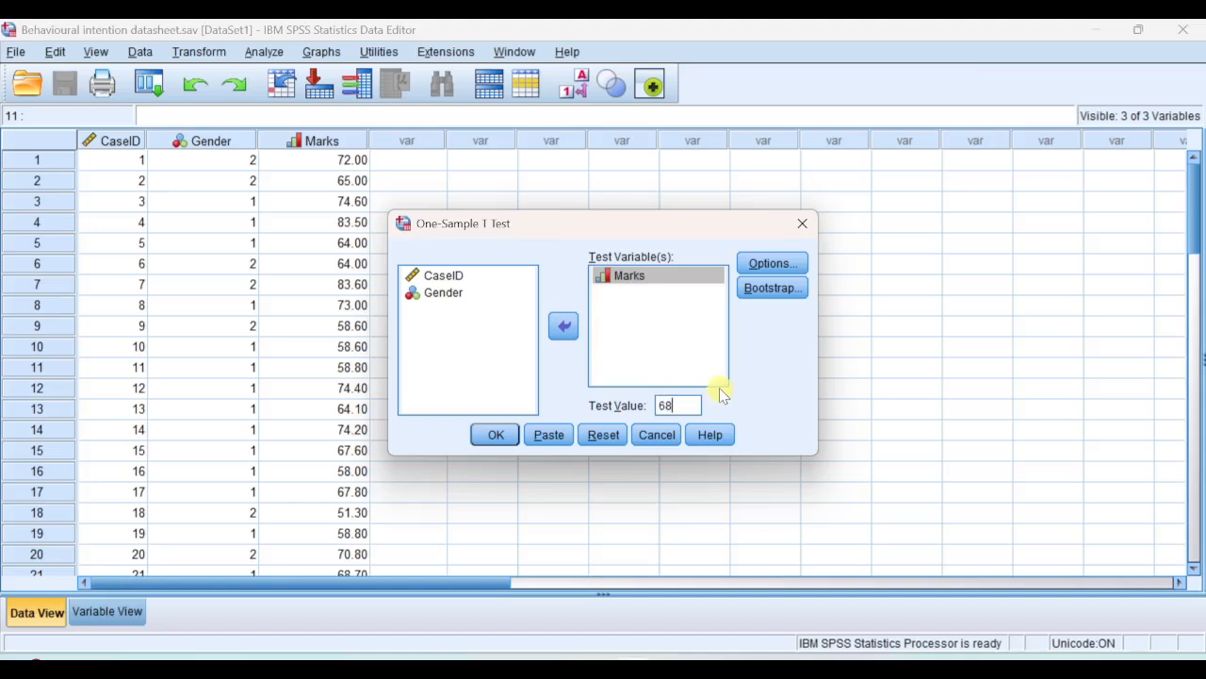
Step: Keep the 95% confidence interval with cases excluded analysis by analysis, and run the one-sample t test
{"action": "left_click", "coordinate": [773, 265]}
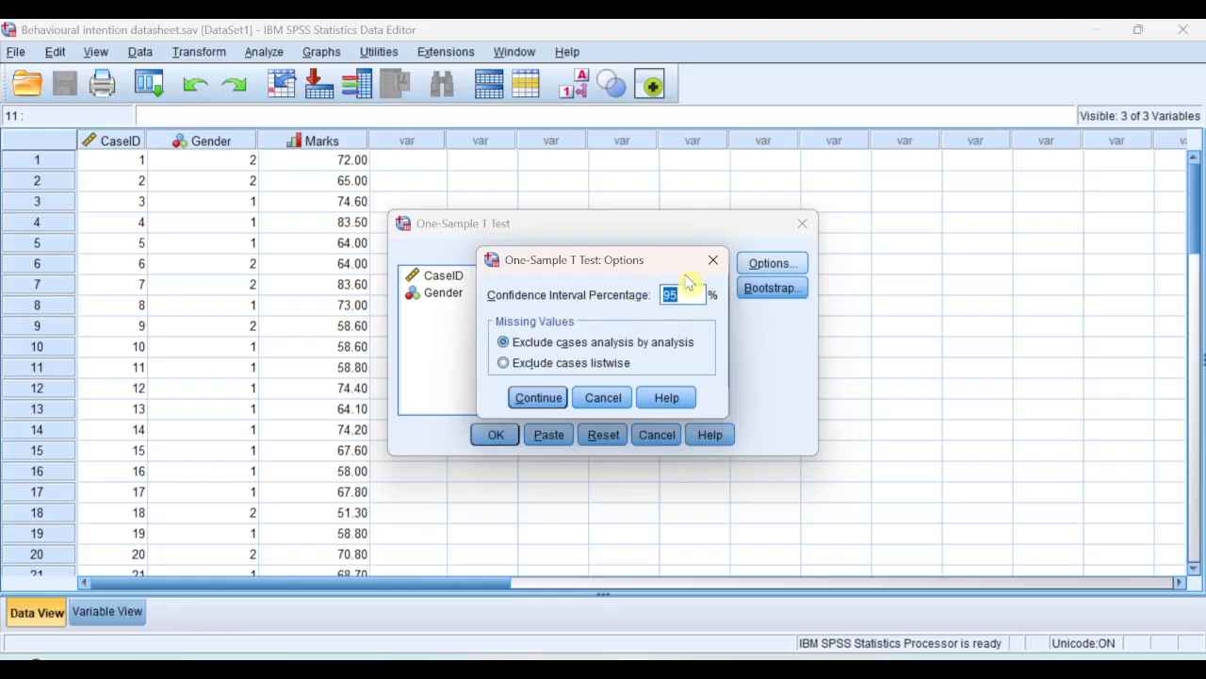
{"action": "left_click", "coordinate": [543, 397]}
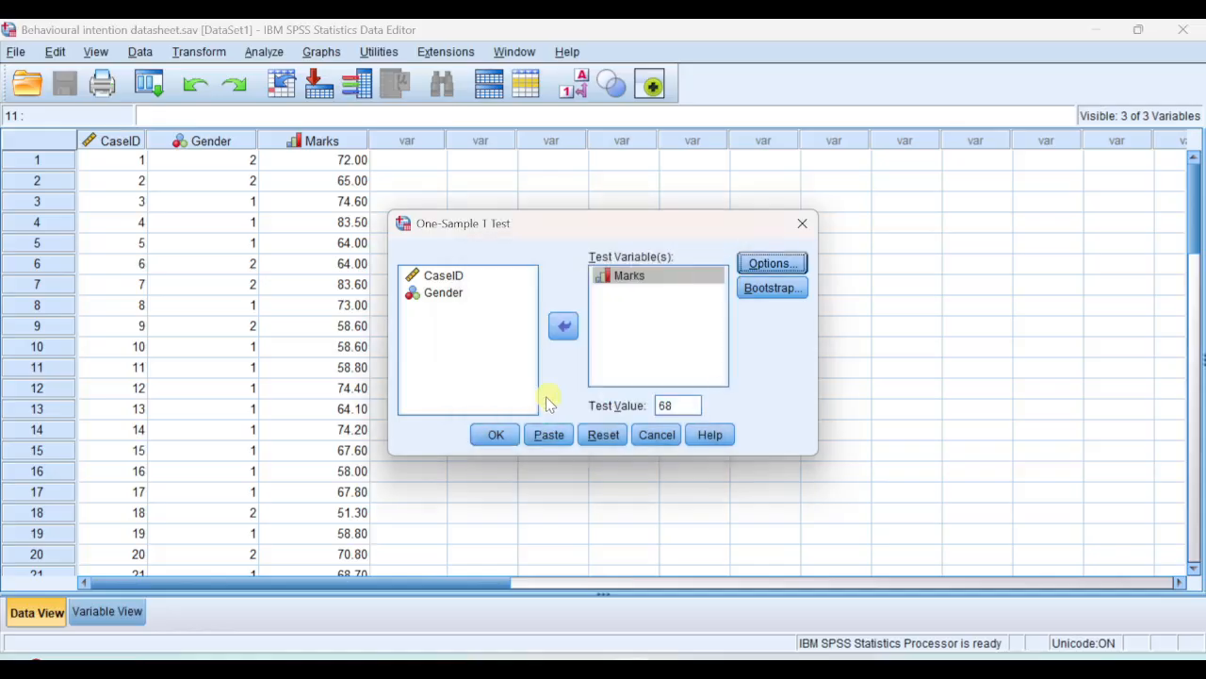
{"action": "left_click", "coordinate": [494, 435]}
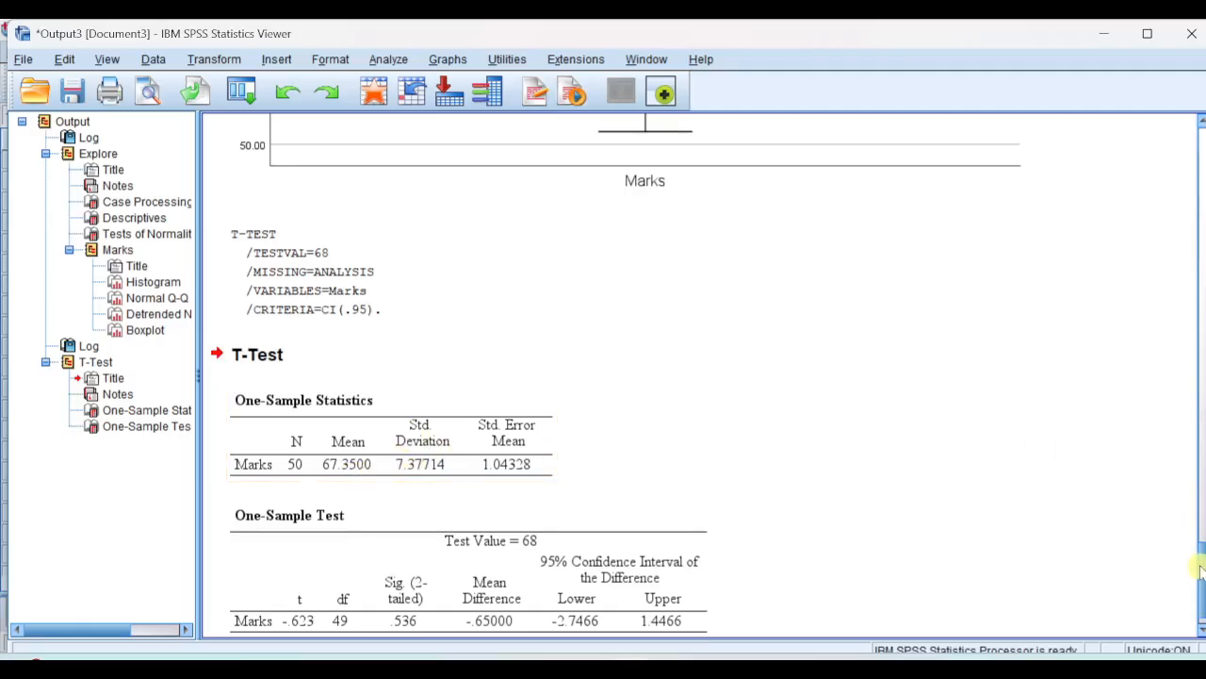
Step: Examine the One-Sample Statistics and One-Sample Test tables for Marks, comparing sample size with degrees of freedom
{"action": "scroll", "coordinate": [409, 551], "scroll_direction": "down", "scroll_amount": 1}
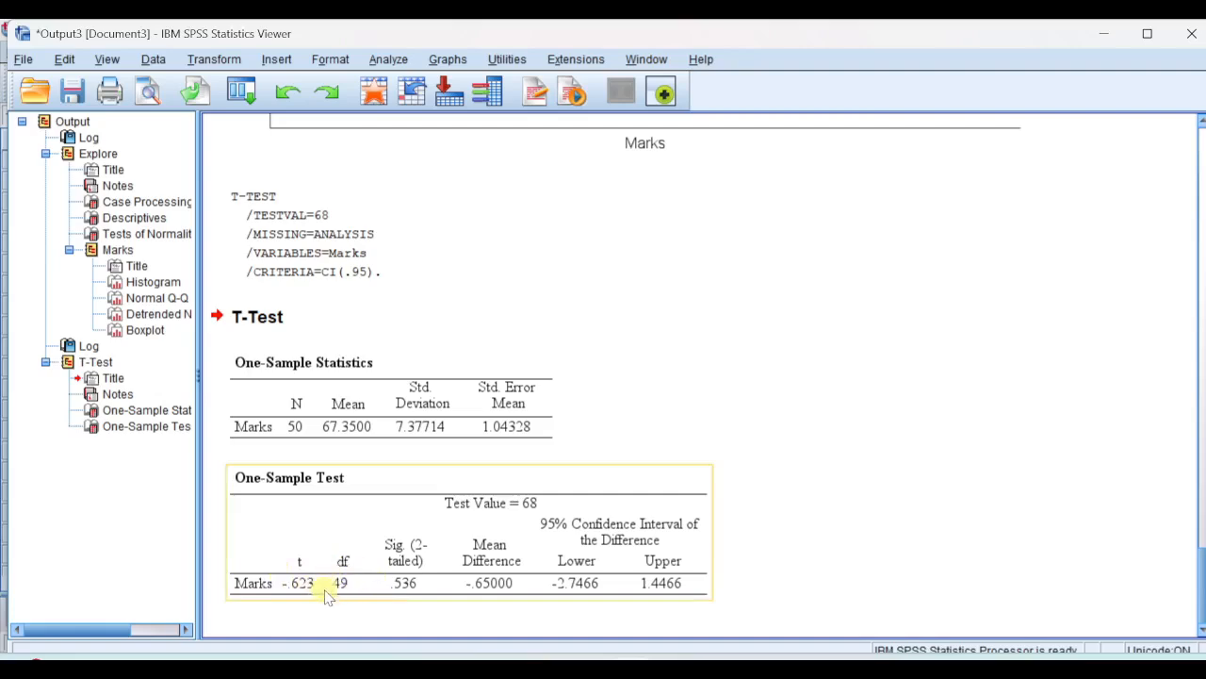
{"action": "left_click", "coordinate": [295, 427]}
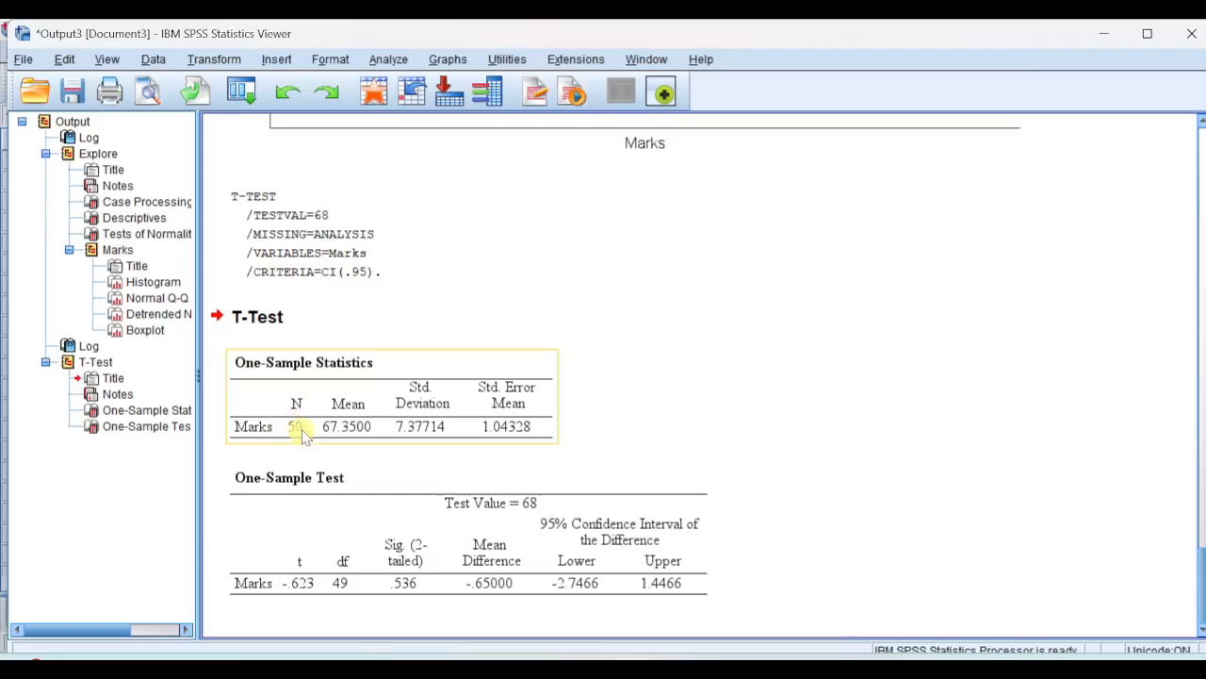
{"action": "left_click", "coordinate": [325, 592]}
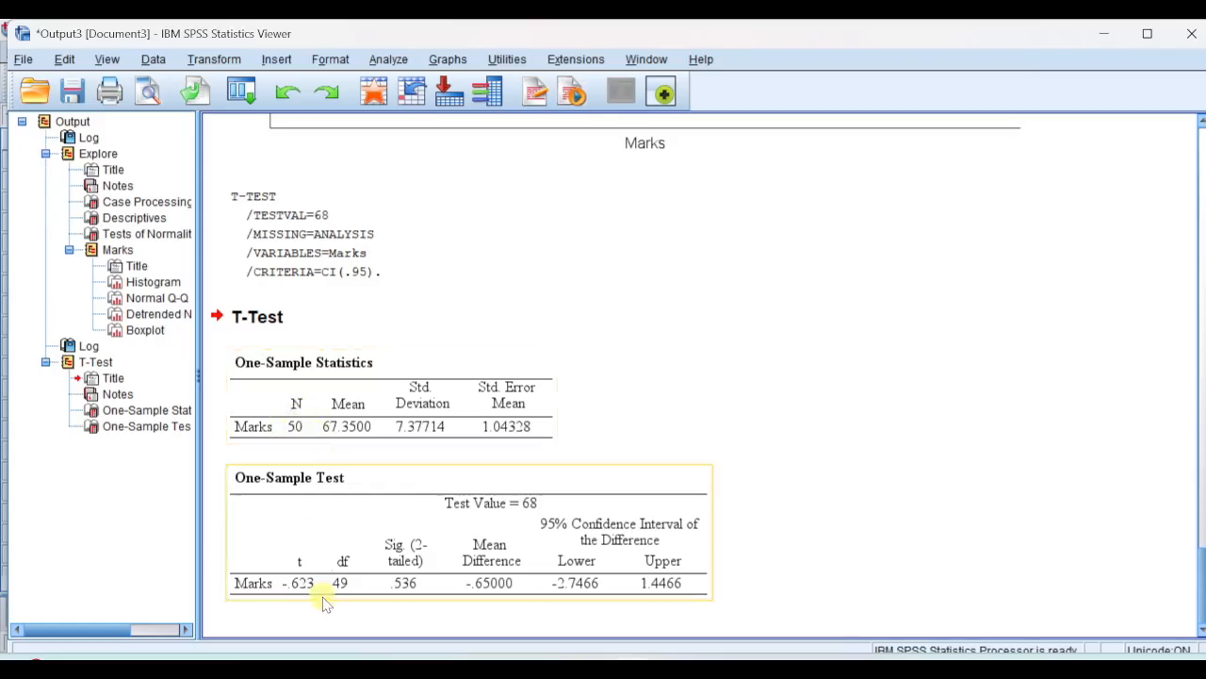